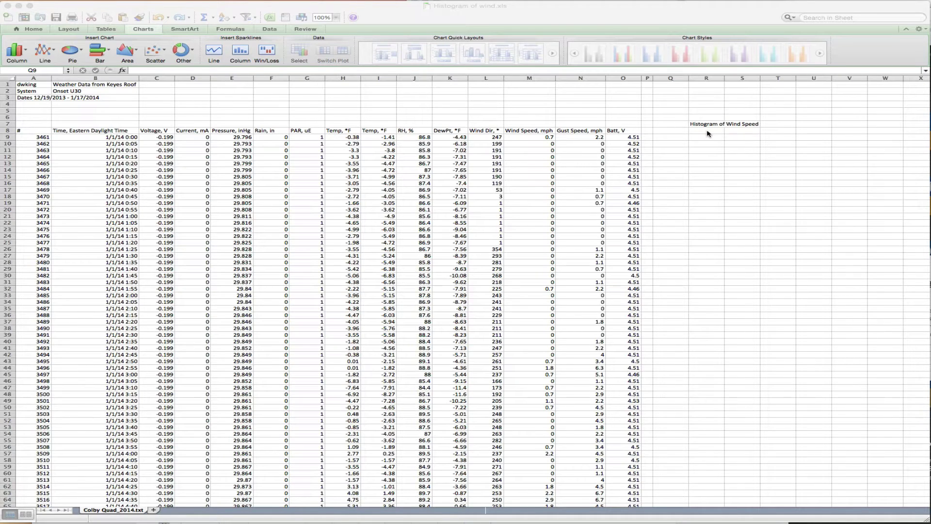
# - Label Q9 'bins' and fill Q10:Q35 with the wind speeds 0 through 25
pyautogui.click(699, 131)
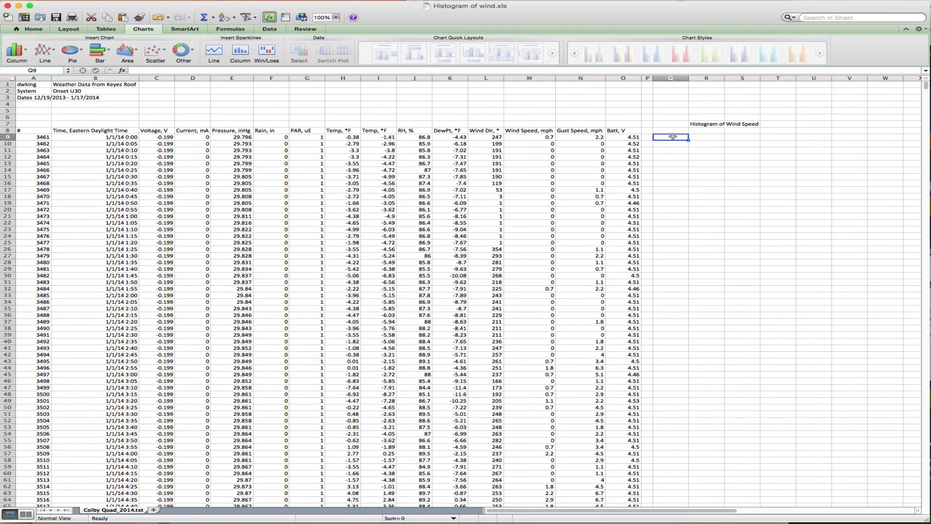
pyautogui.write('b')
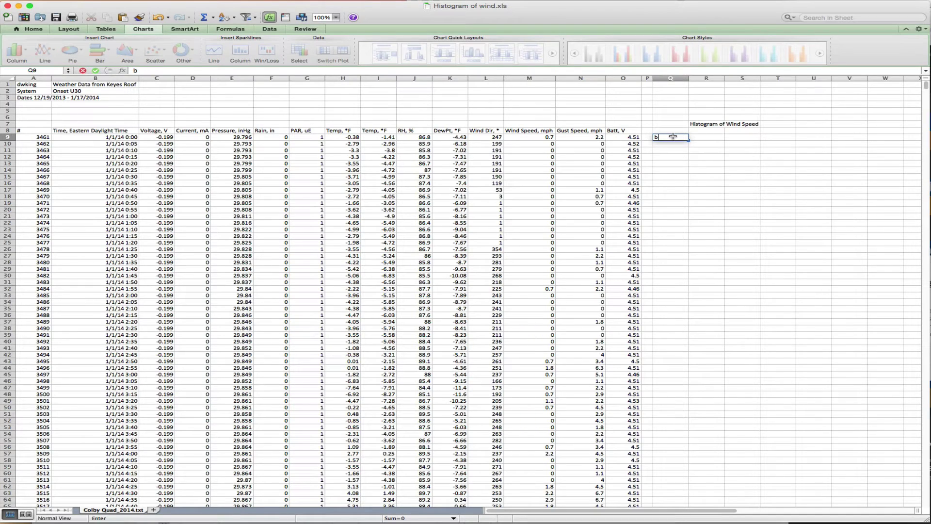
pyautogui.write('ons')
pyautogui.press('Return')
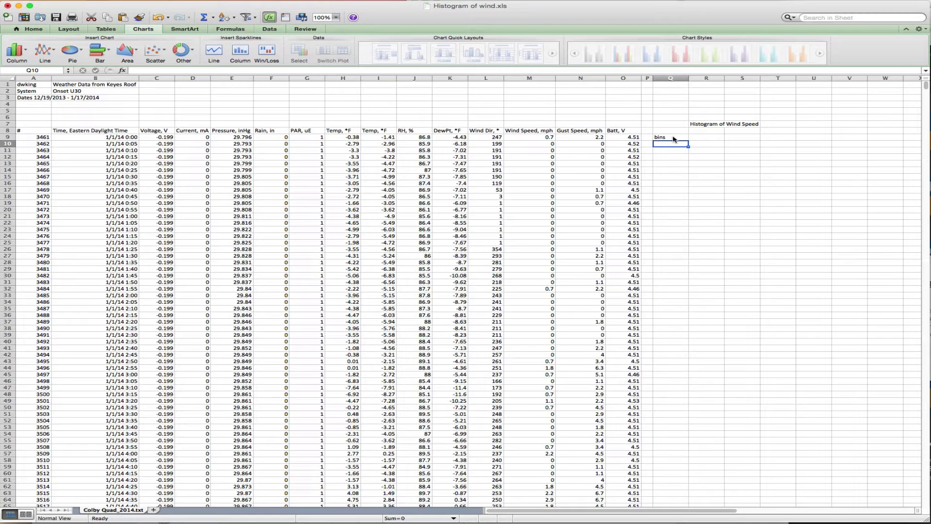
pyautogui.write('0')
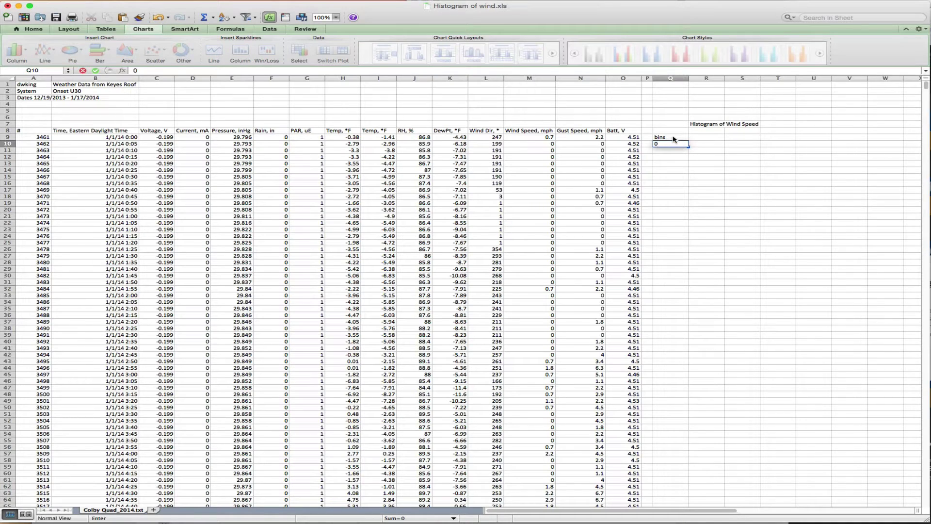
pyautogui.press('Return')
pyautogui.write('1')
pyautogui.press('Return')
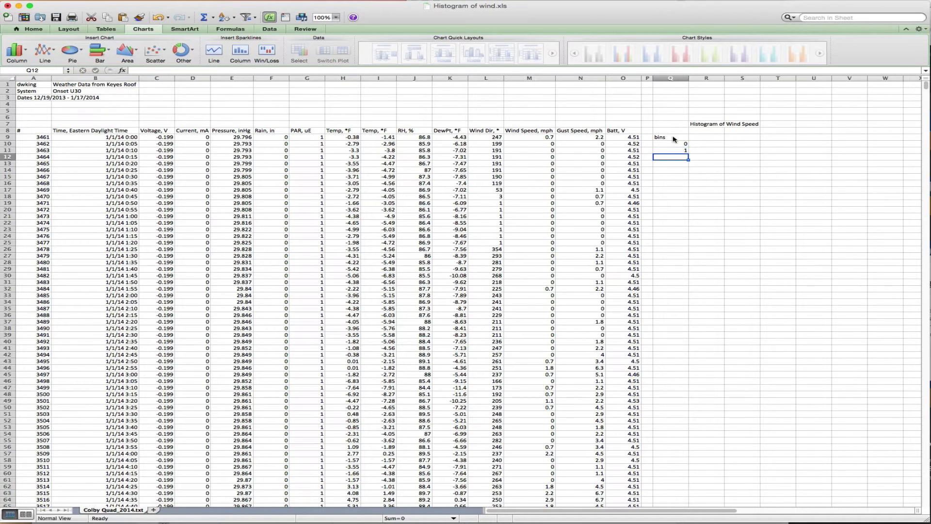
pyautogui.moveTo(668, 144); pyautogui.dragTo(684, 151)
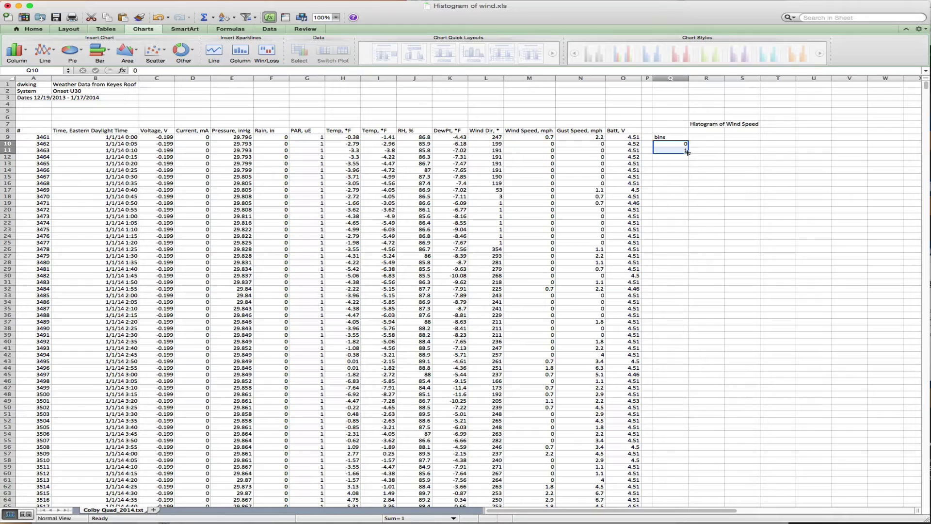
pyautogui.moveTo(688, 153); pyautogui.dragTo(684, 312)
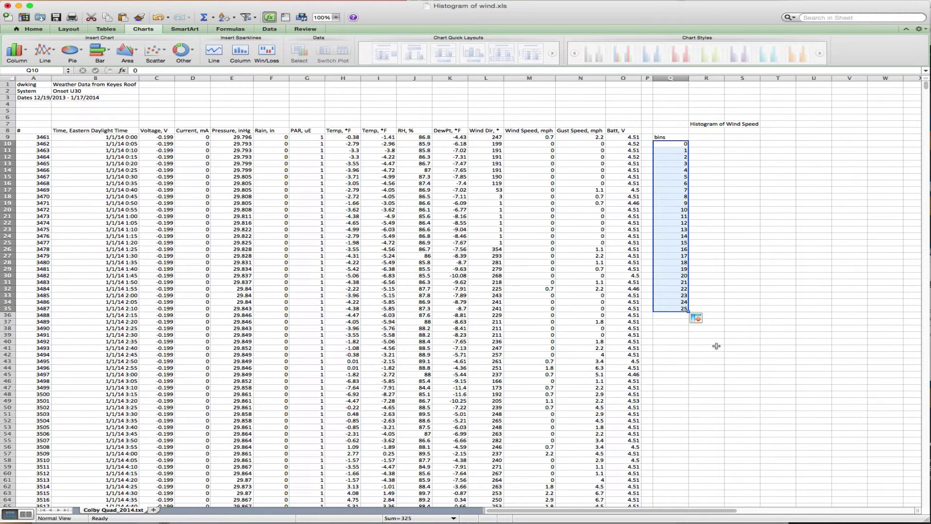
# - Head R9 'Freq' and start a FREQUENCY formula in R10
pyautogui.click(708, 137)
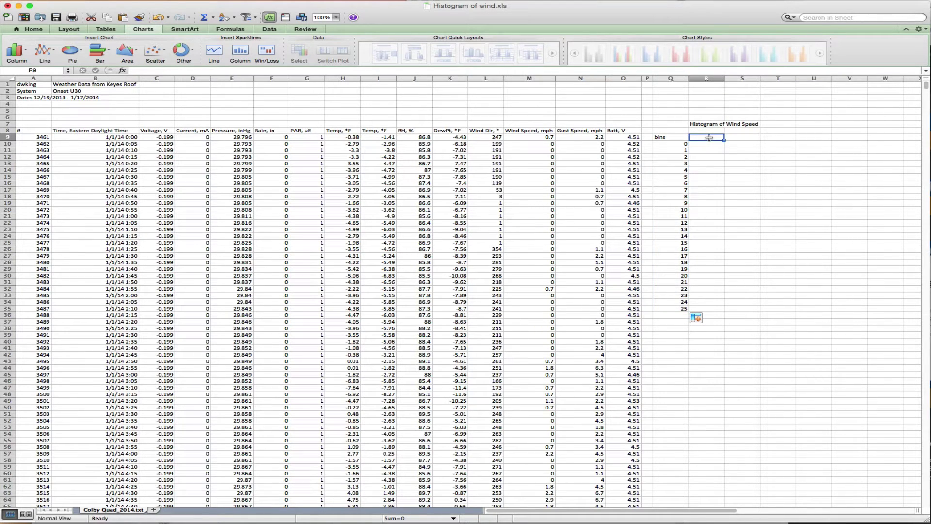
pyautogui.write('Freq')
pyautogui.press('Return')
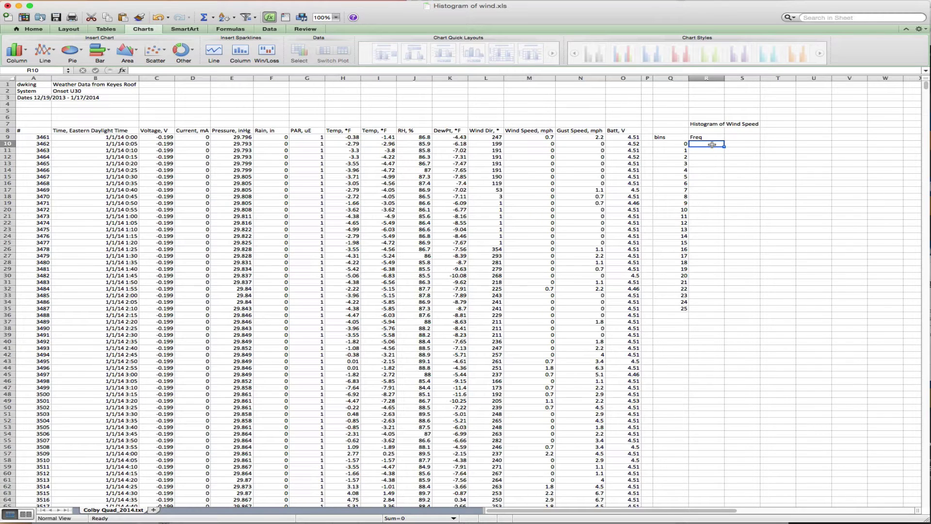
pyautogui.write('=')
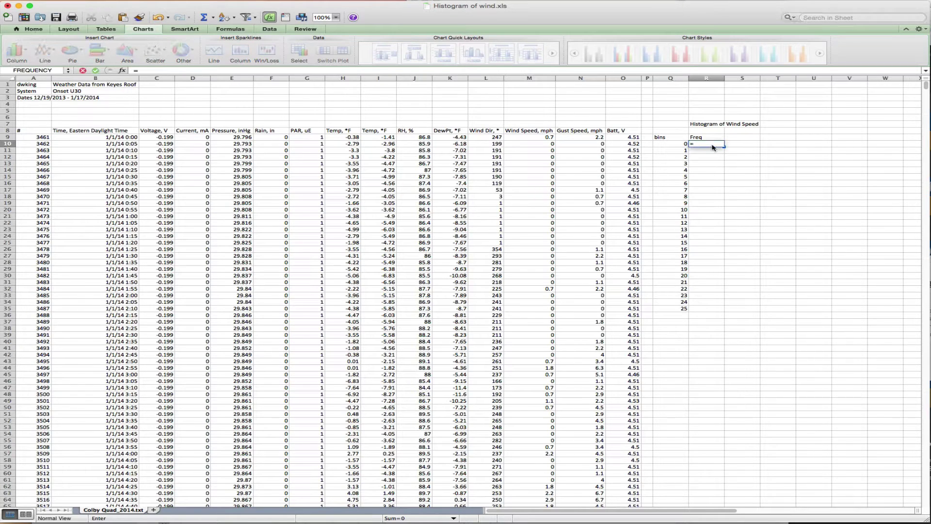
pyautogui.write('fre')
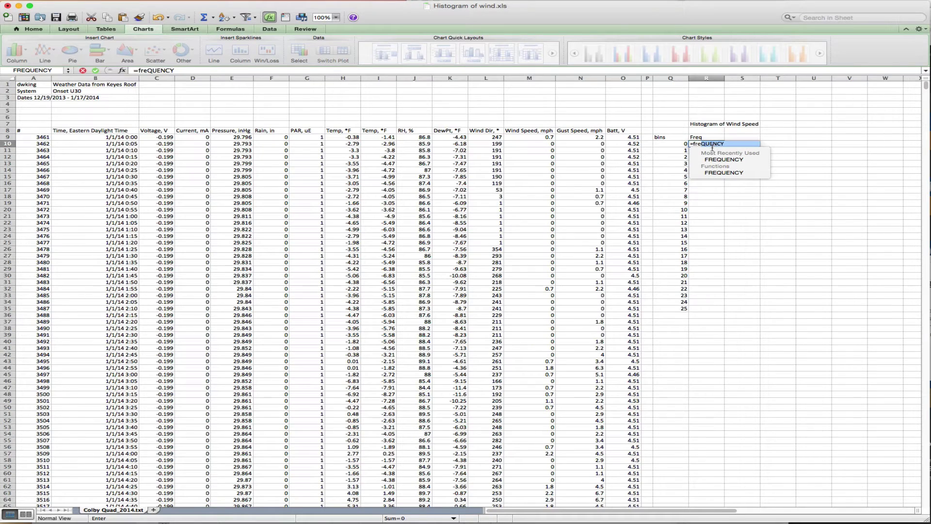
pyautogui.doubleClick(717, 173)
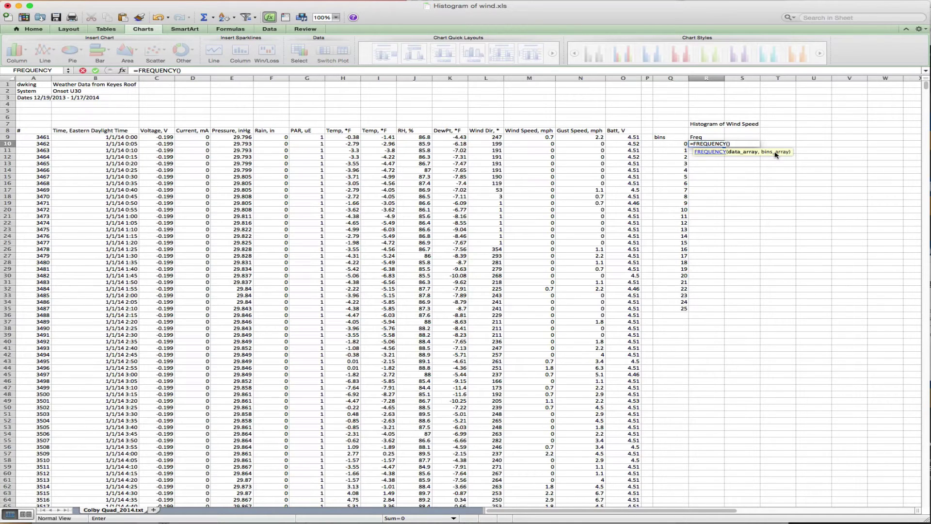
# - Give FREQUENCY the data range M9:M105119 and bins Q10:Q35, returning 19908 in R10
pyautogui.click(516, 138)
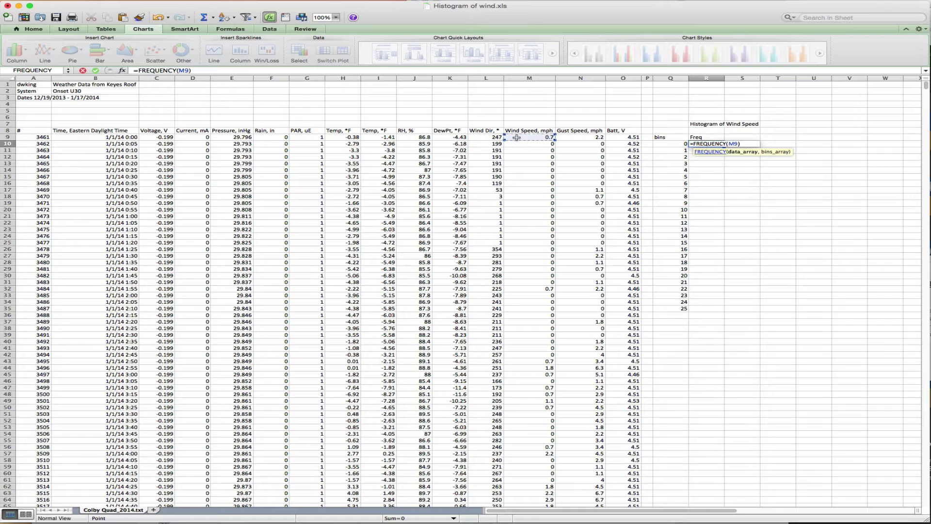
pyautogui.press('super+shift+Down')
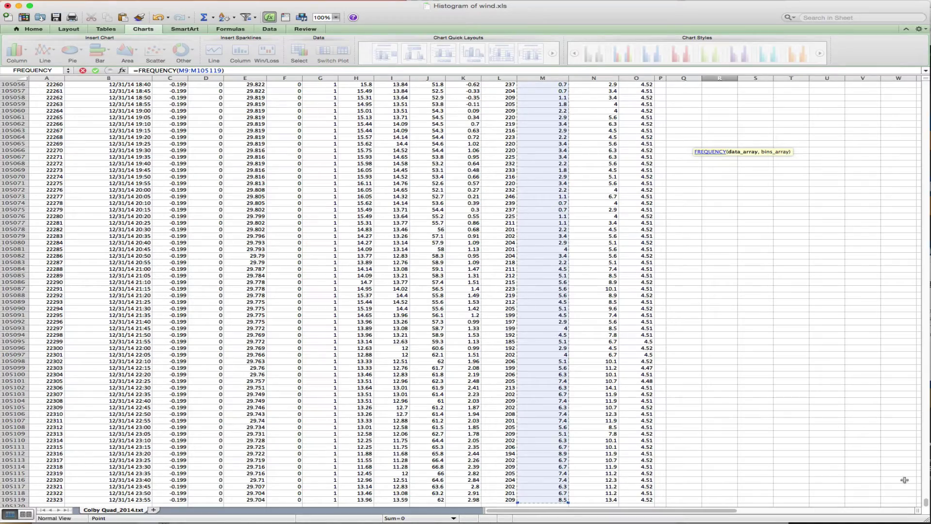
pyautogui.scroll(10, 920, 372)
pyautogui.scroll(20, 920, 372)
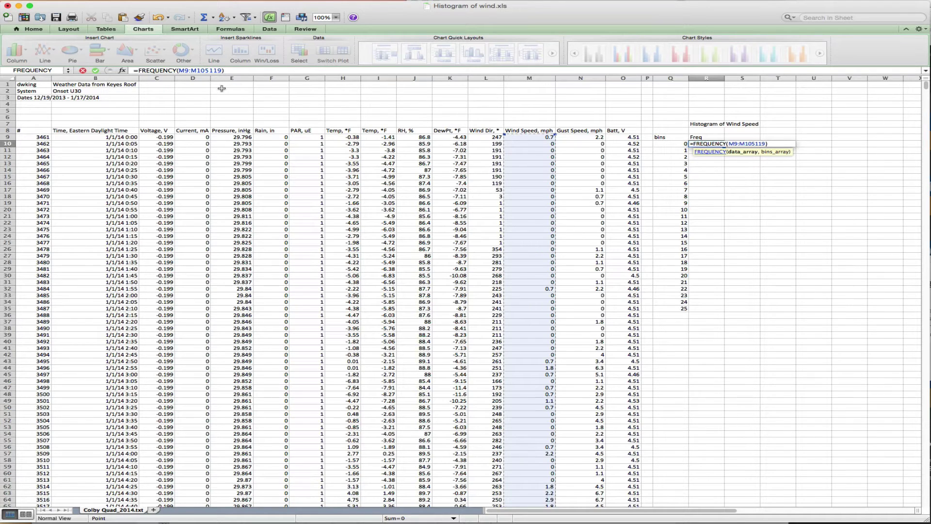
pyautogui.click(223, 71)
pyautogui.write(',')
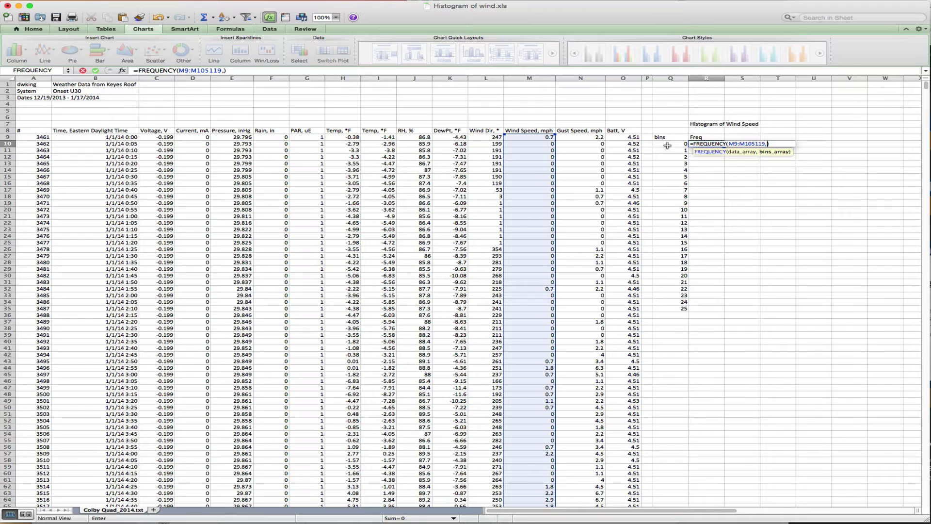
pyautogui.moveTo(667, 144); pyautogui.dragTo(679, 308)
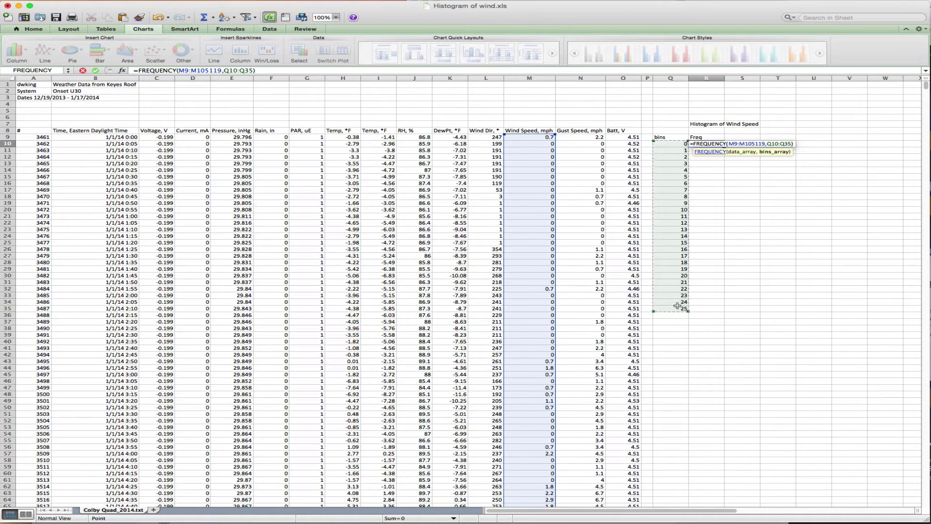
pyautogui.press('Return')
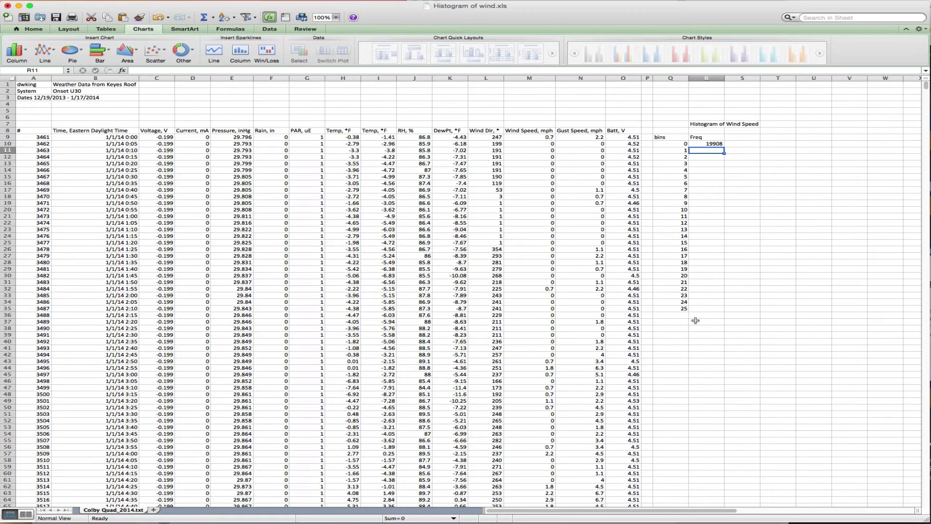
# - Enter FREQUENCY as an array formula over R10:R35, with counts from 19908 down to 2
pyautogui.click(708, 143)
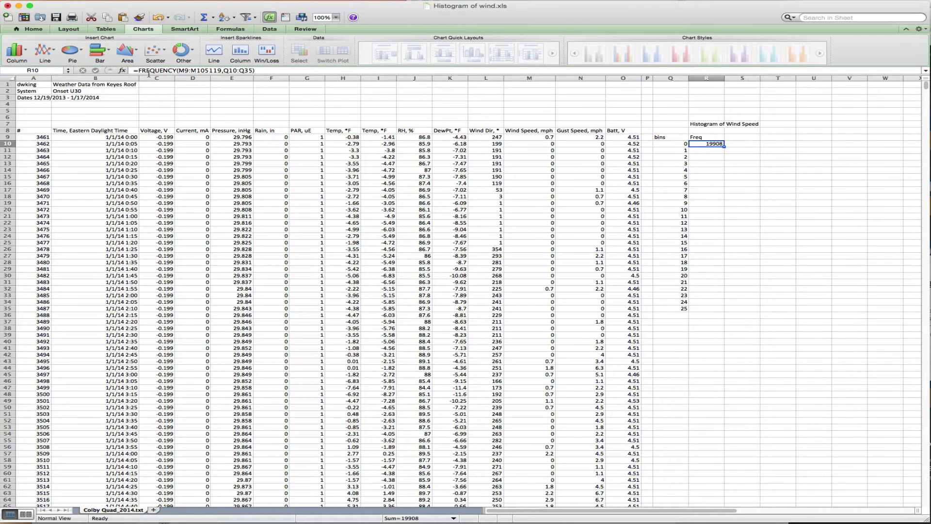
pyautogui.moveTo(712, 144); pyautogui.dragTo(715, 307)
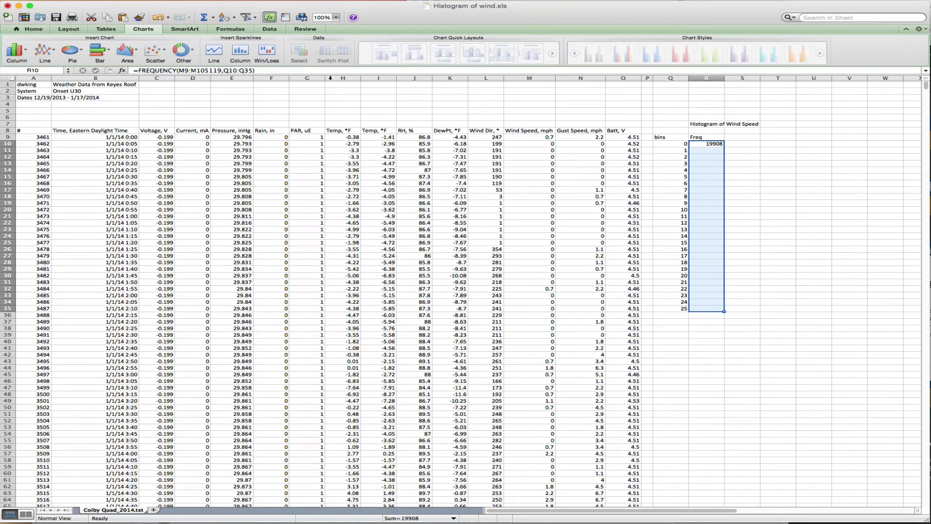
pyautogui.click(309, 70)
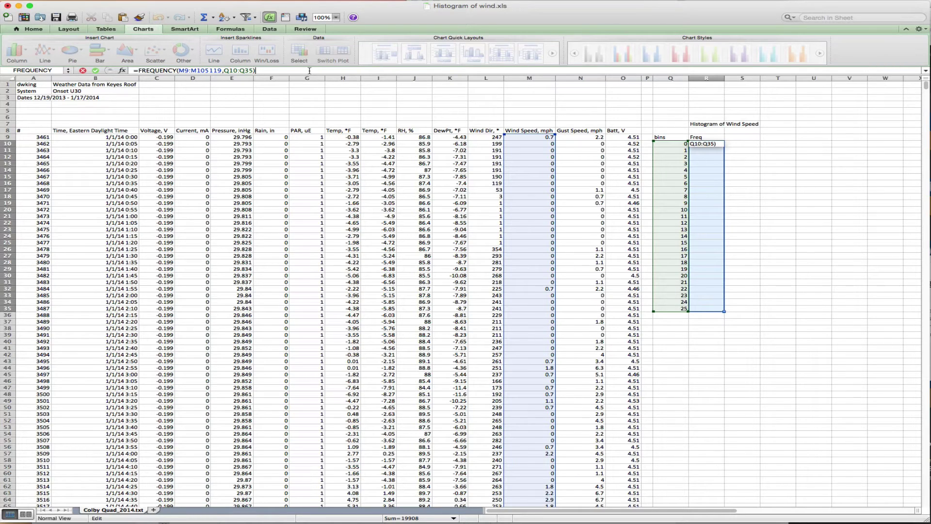
pyautogui.hotkey('ctrl', 'shift', 'Return')
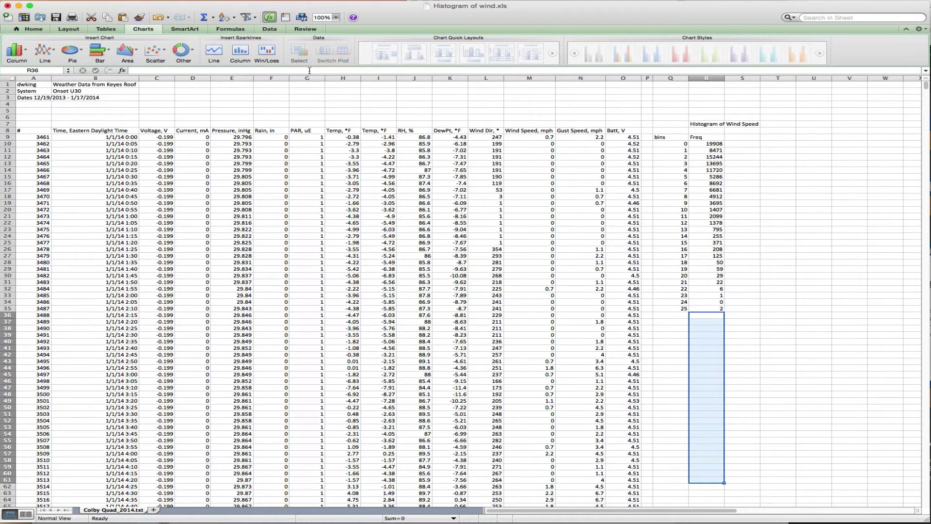
# - Inspect the Freq counts for bins 1, 2, 4 and 6
pyautogui.click(706, 151)
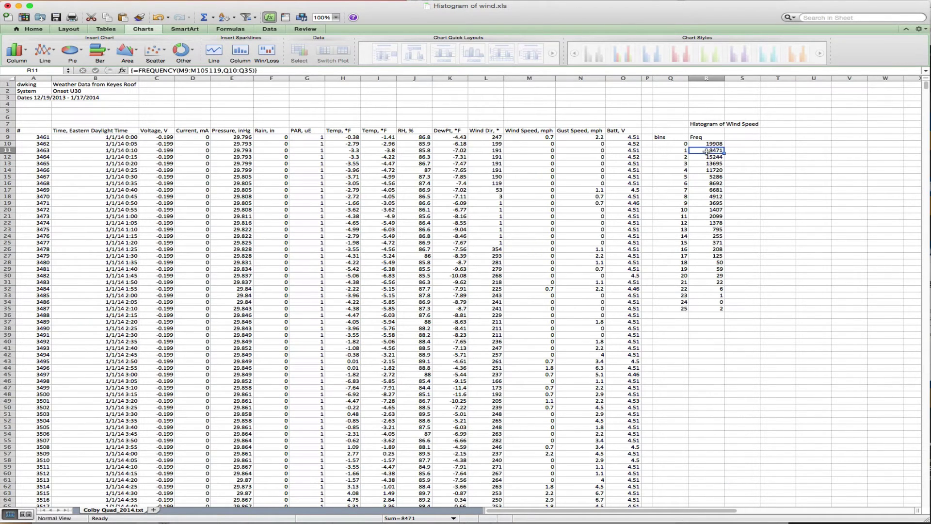
pyautogui.click(705, 158)
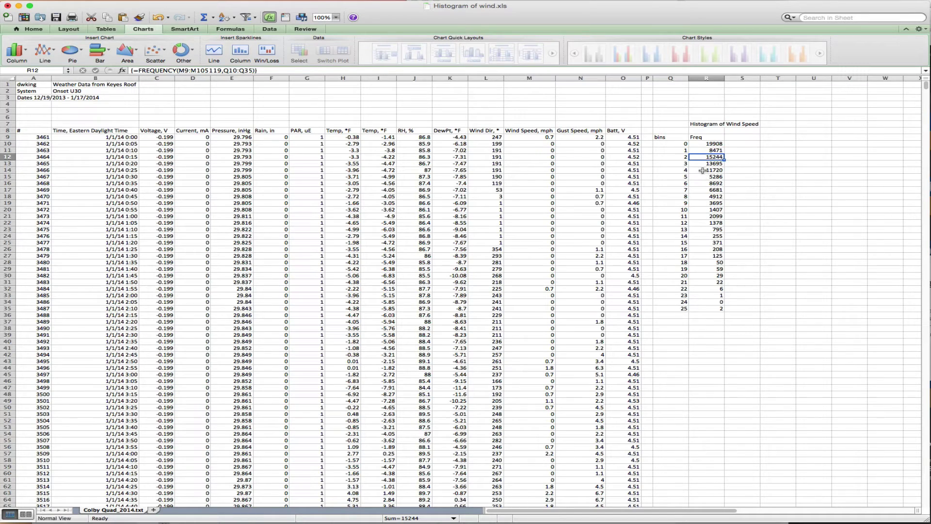
pyautogui.click(703, 170)
pyautogui.click(702, 184)
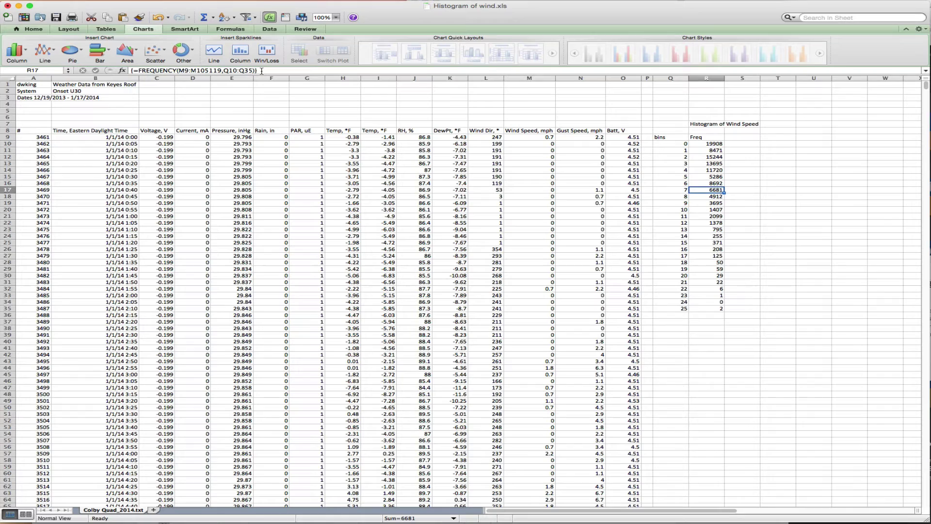
# - Label S9 'fraction' beside the Freq header
pyautogui.click(741, 136)
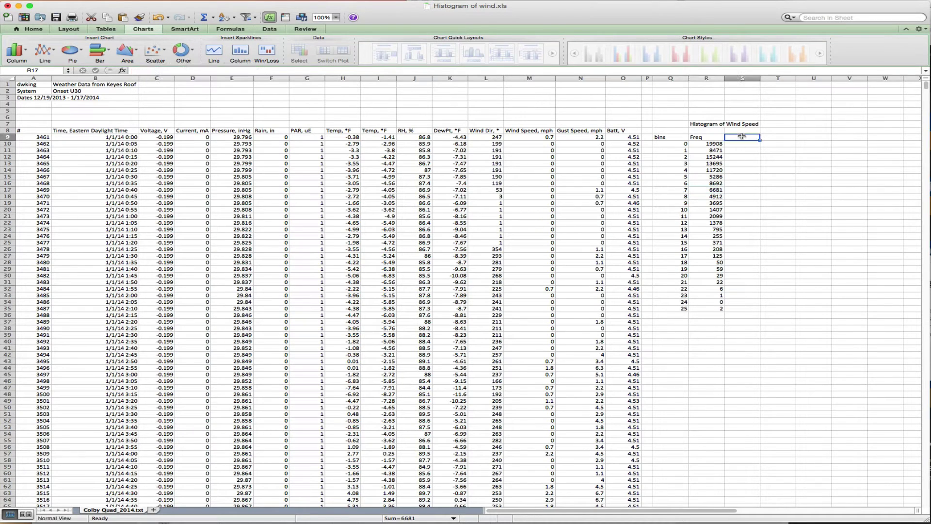
pyautogui.write('fraction')
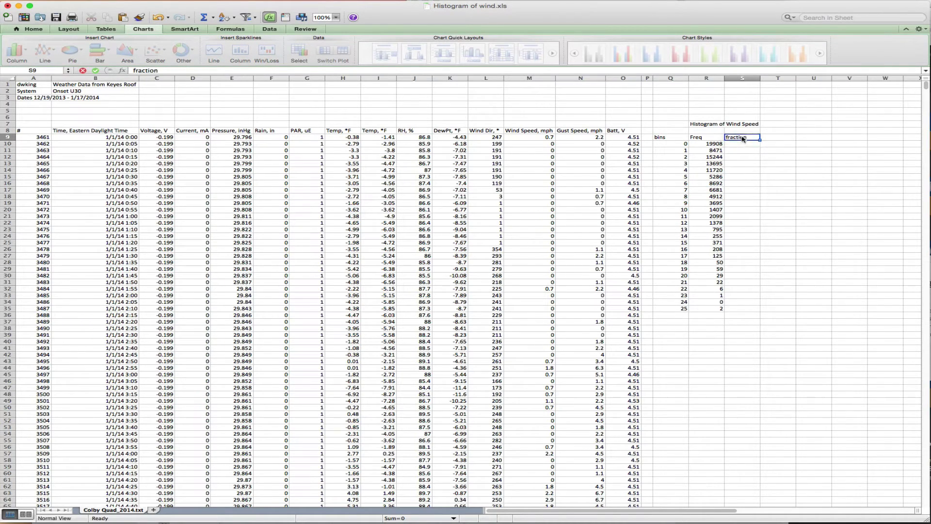
pyautogui.press('Return')
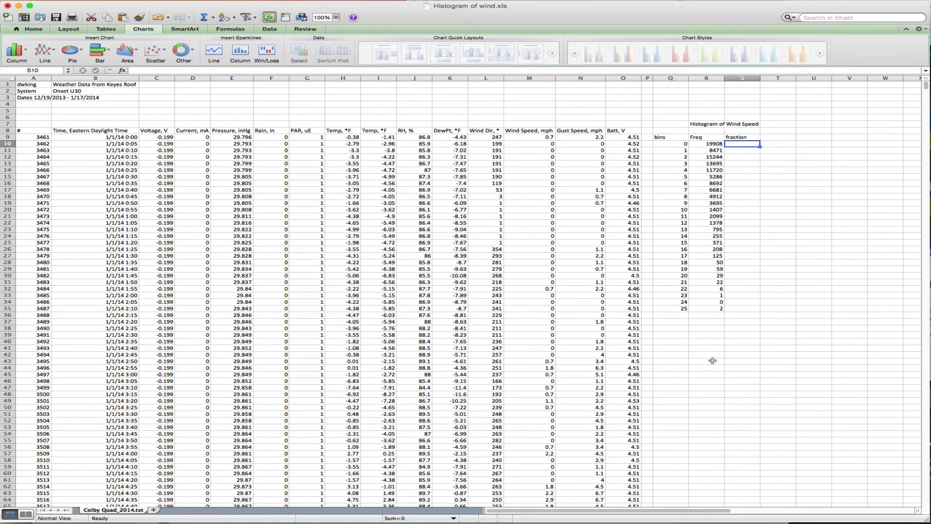
# - Label Q36 'sum' and total R10:R35 in R36 with =SUM, giving 105111
pyautogui.click(664, 315)
pyautogui.write('sum')
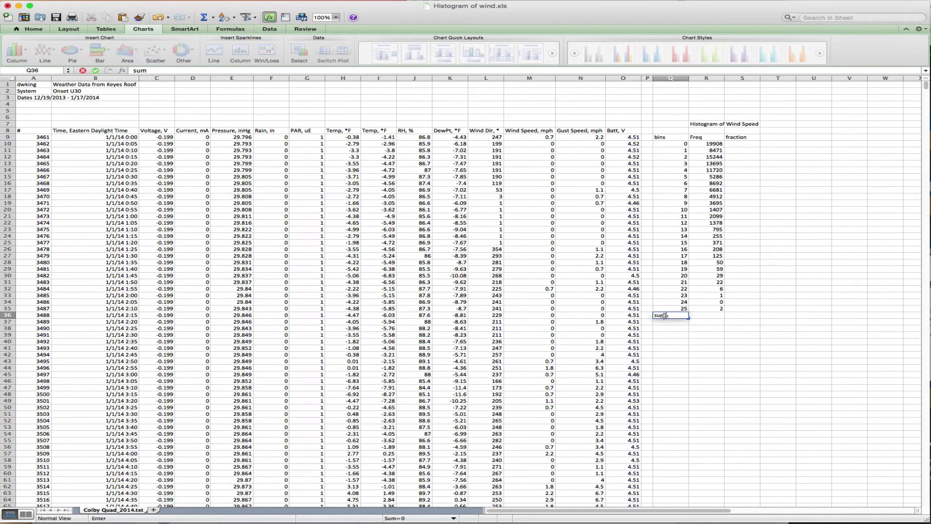
pyautogui.press('Tab')
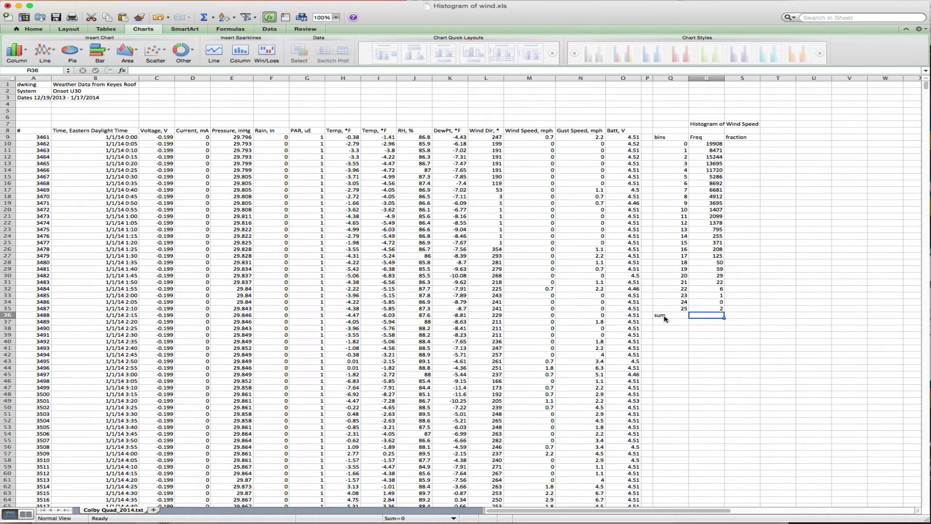
pyautogui.write('=sum')
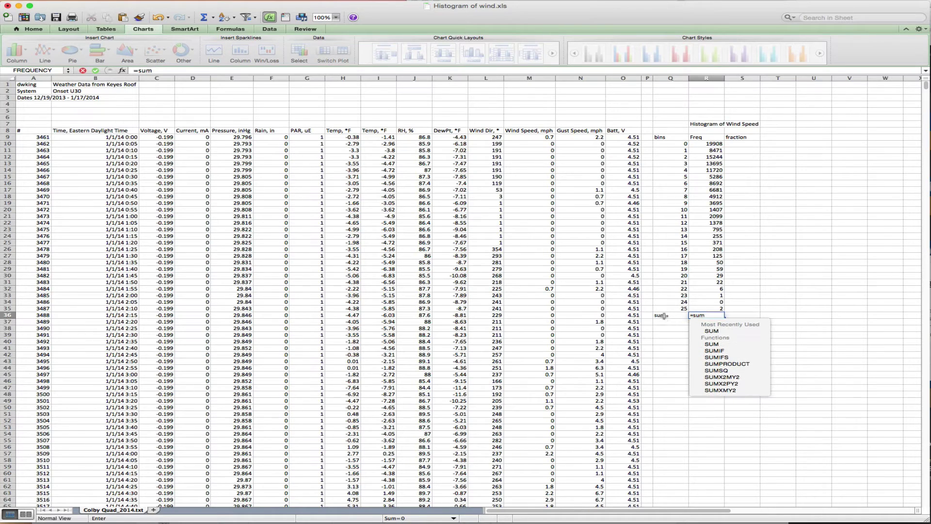
pyautogui.write('(')
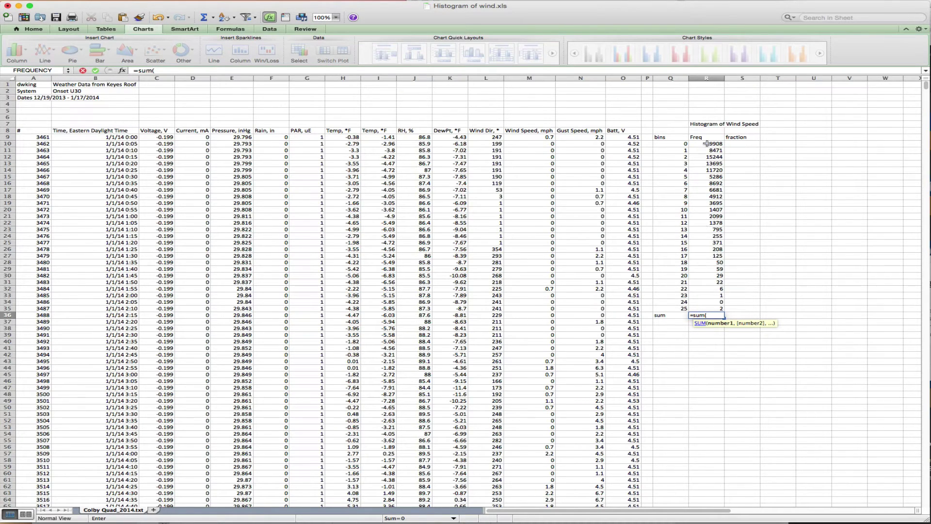
pyautogui.moveTo(710, 143); pyautogui.dragTo(709, 310)
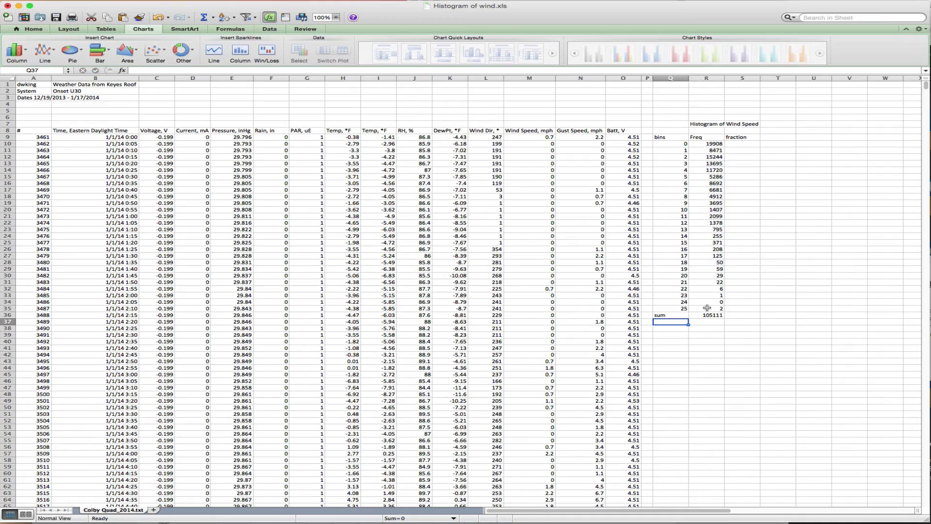
pyautogui.press('Return')
# - Enter =R10/$R$36 in S10 and fill it down to S35, starting at 0.1894
pyautogui.click(747, 144)
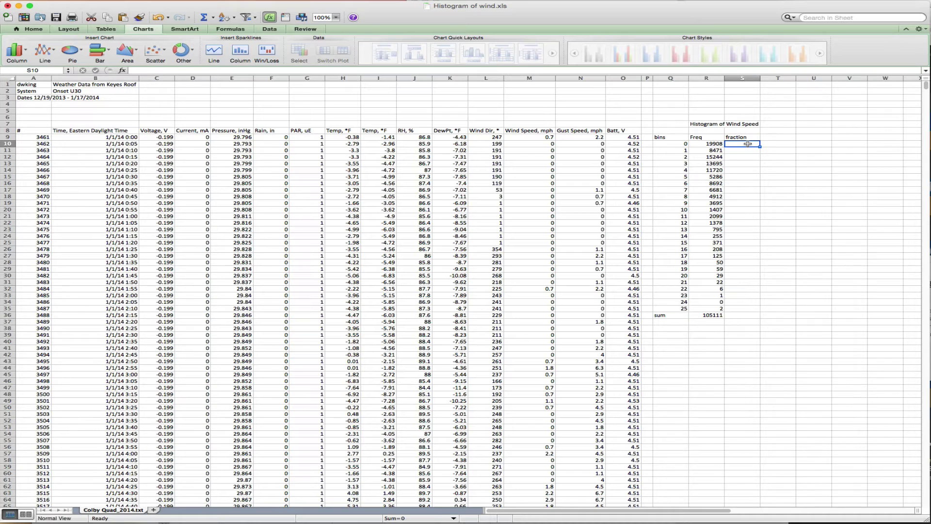
pyautogui.write('=')
pyautogui.click(705, 145)
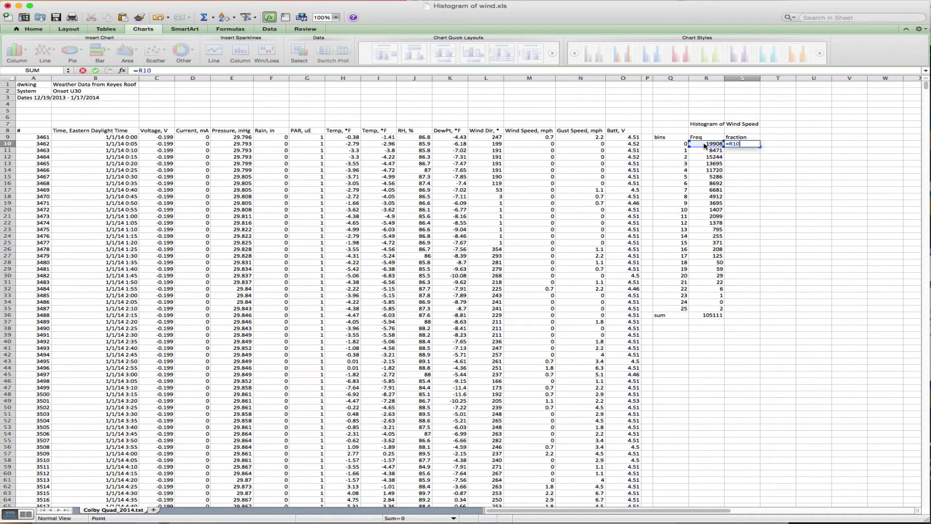
pyautogui.write('/')
pyautogui.click(710, 314)
pyautogui.press('super+t')
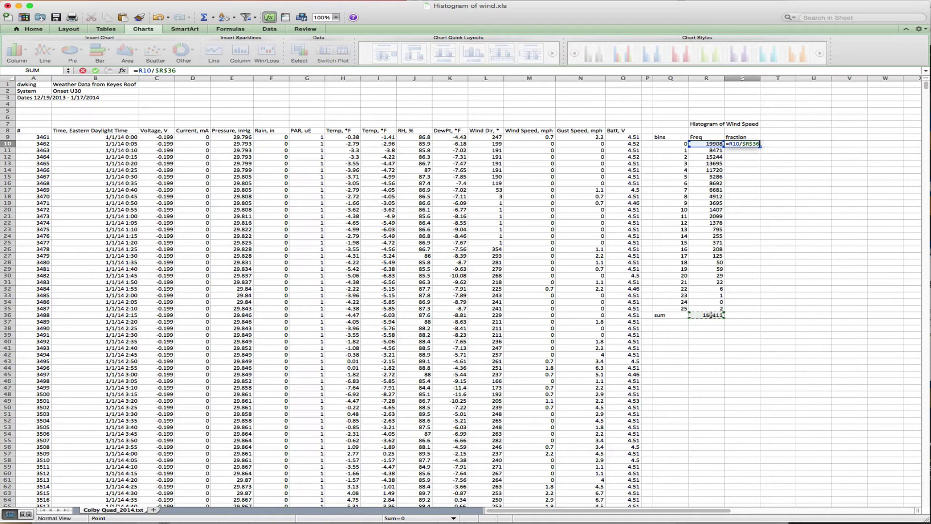
pyautogui.press('Return')
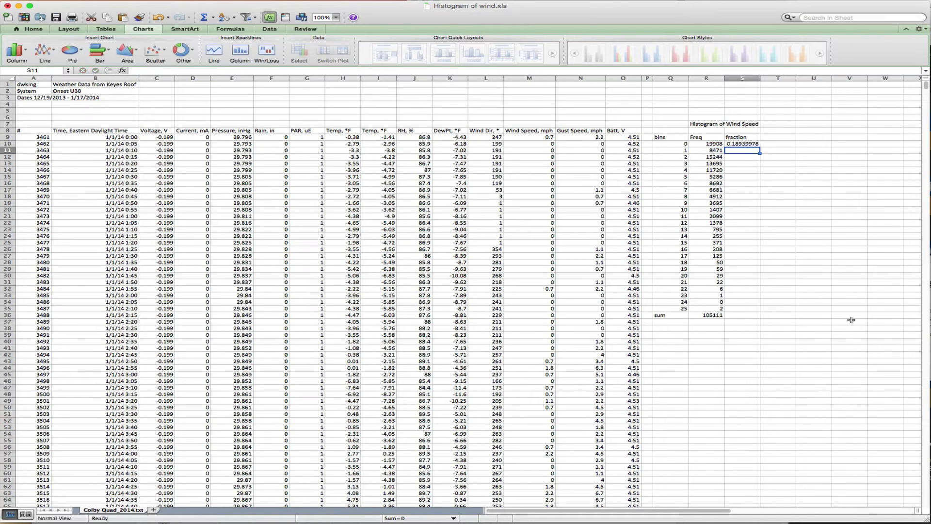
pyautogui.click(751, 146)
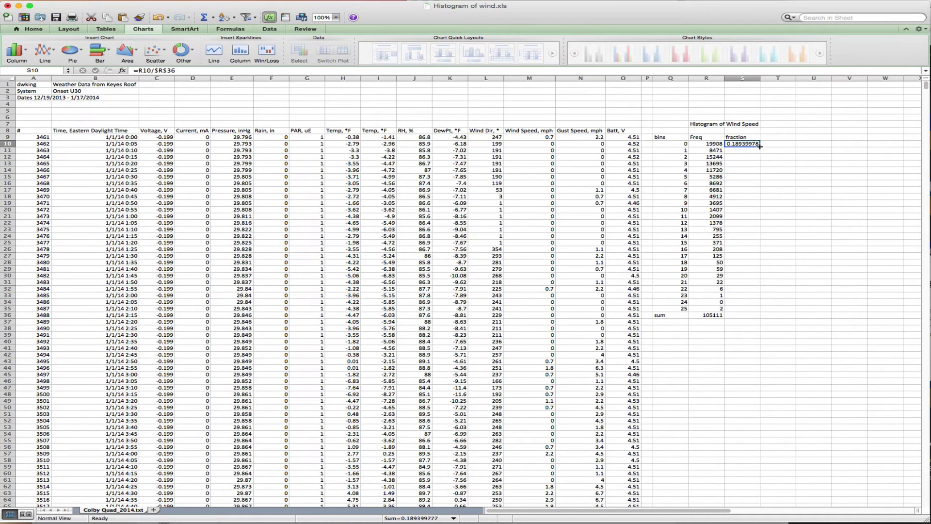
pyautogui.moveTo(759, 146); pyautogui.dragTo(759, 311)
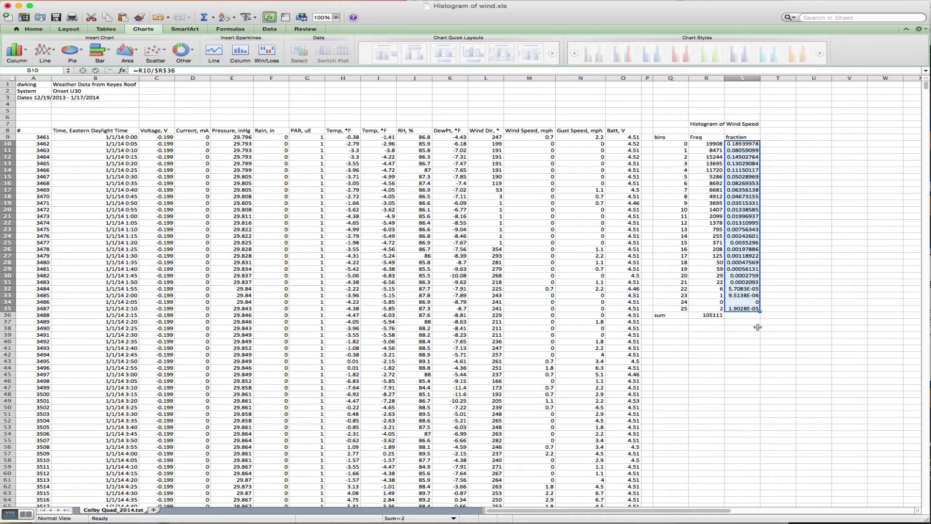
pyautogui.click(750, 340)
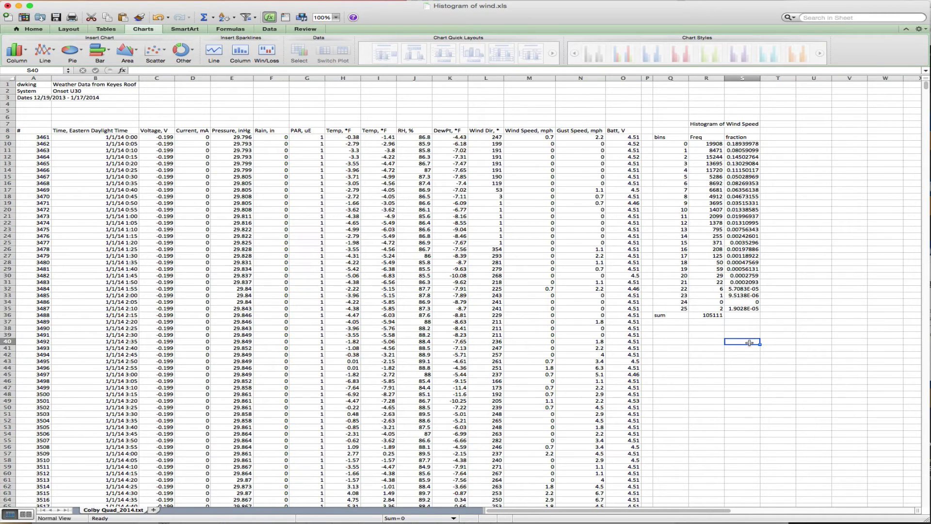
# - Chart bins Q9:Q36 with fractions S10:S36 as a clustered column chart, moved over the data
pyautogui.moveTo(679, 144); pyautogui.dragTo(670, 313)
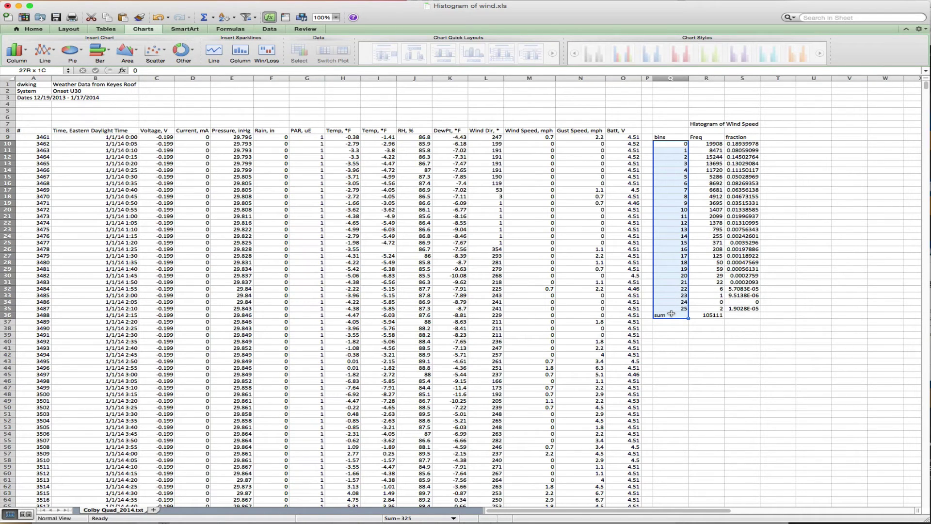
pyautogui.moveTo(671, 313); pyautogui.dragTo(671, 314)
pyautogui.moveTo(738, 145); pyautogui.dragTo(744, 315)
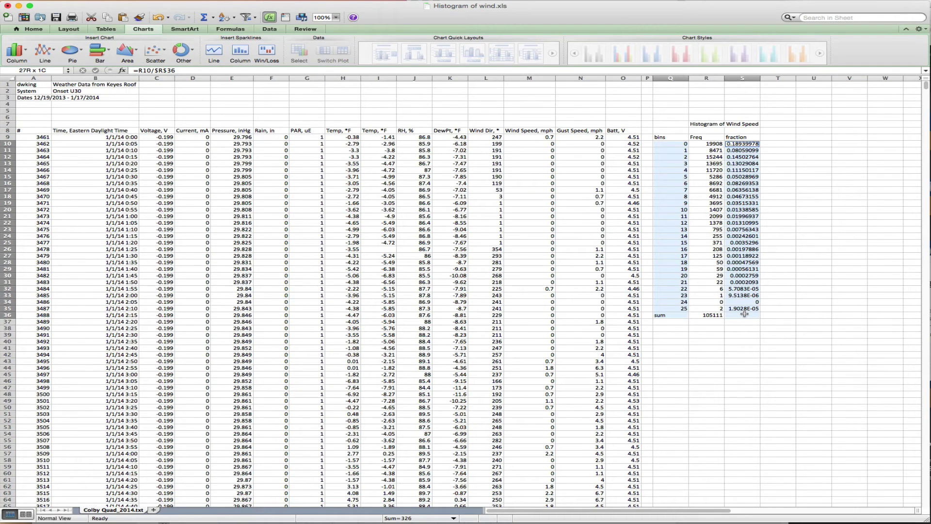
pyautogui.click(19, 52)
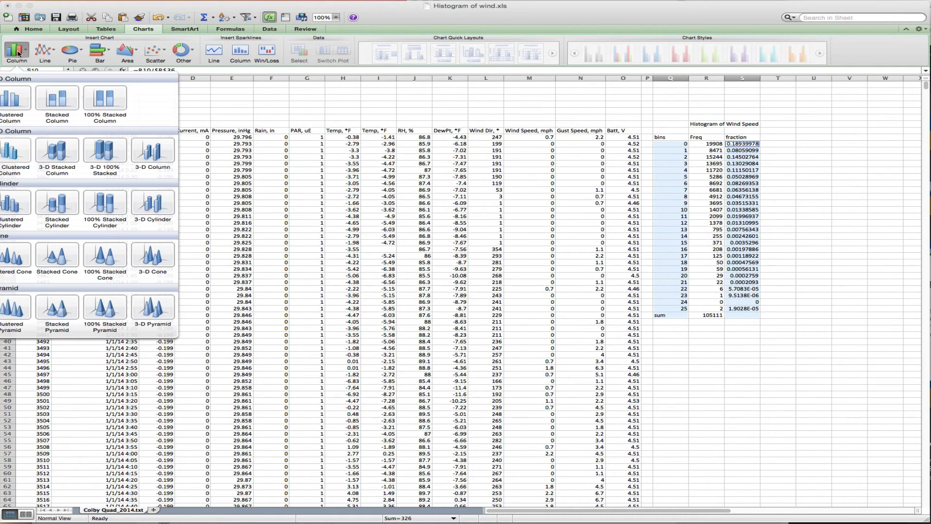
pyautogui.click(15, 108)
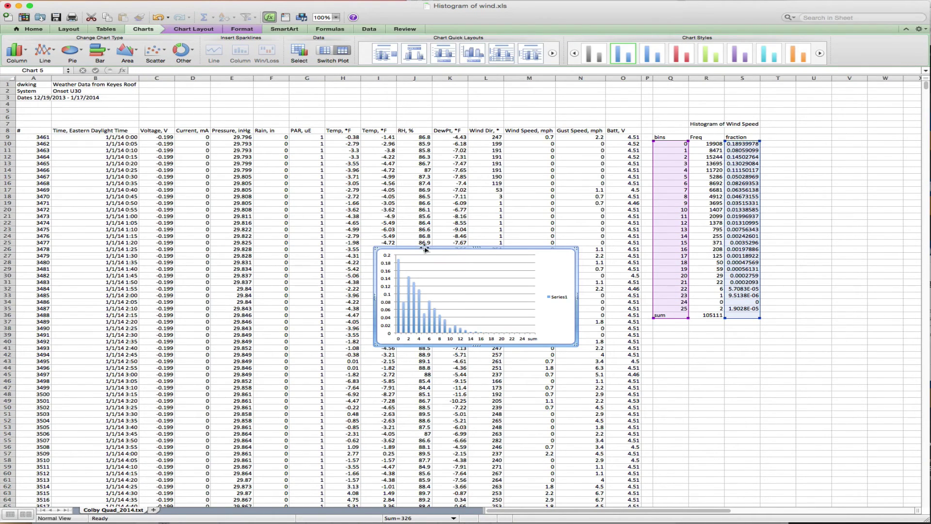
pyautogui.moveTo(424, 245); pyautogui.dragTo(253, 167)
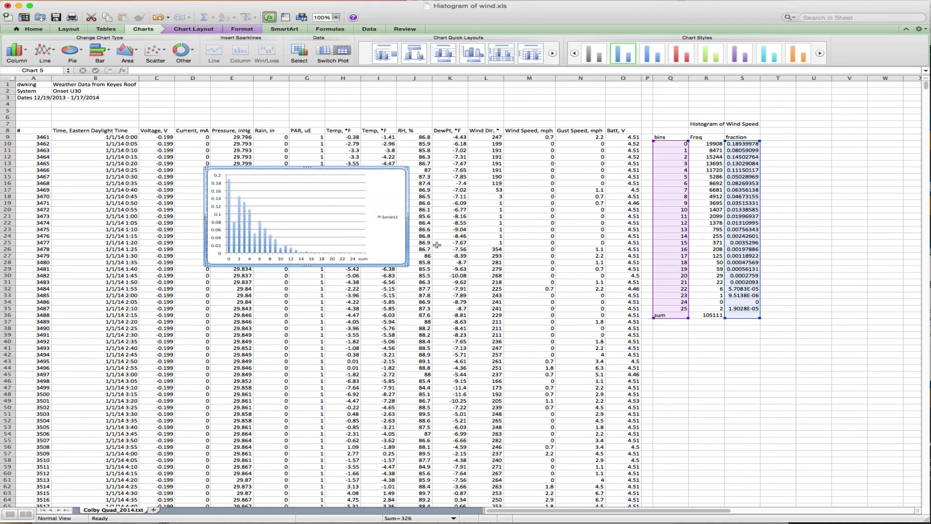
# - Resize the chart larger and check bar values, peaking near 0.19 at bin 0
pyautogui.moveTo(407, 265); pyautogui.dragTo(611, 377)
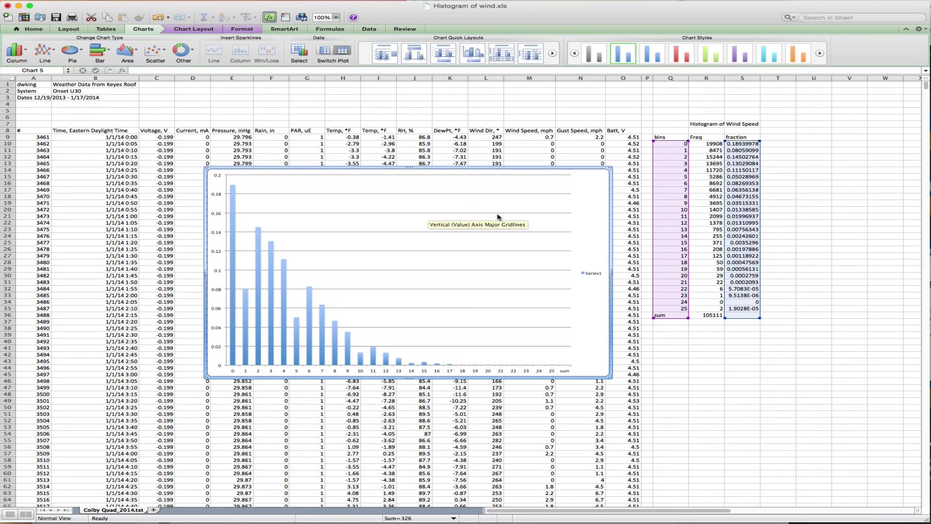
pyautogui.moveTo(233, 188)
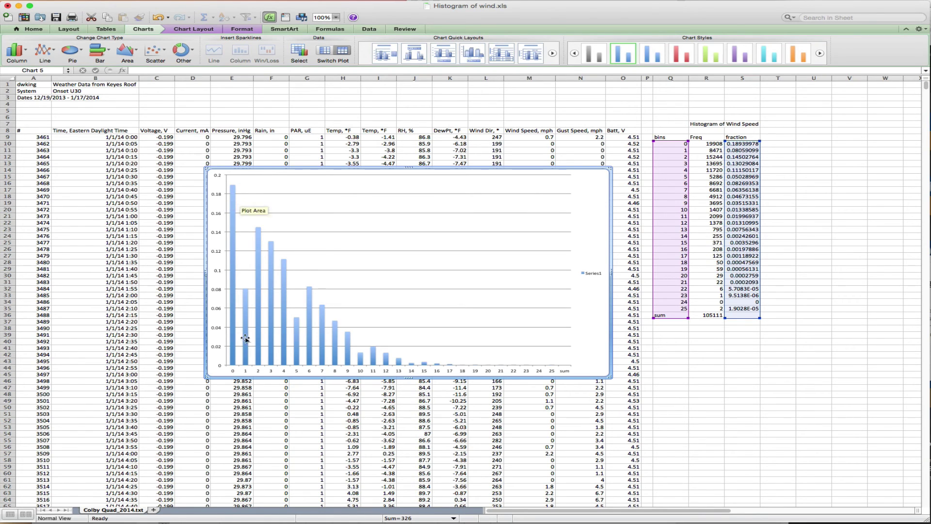
pyautogui.moveTo(246, 293)
pyautogui.moveTo(258, 228)
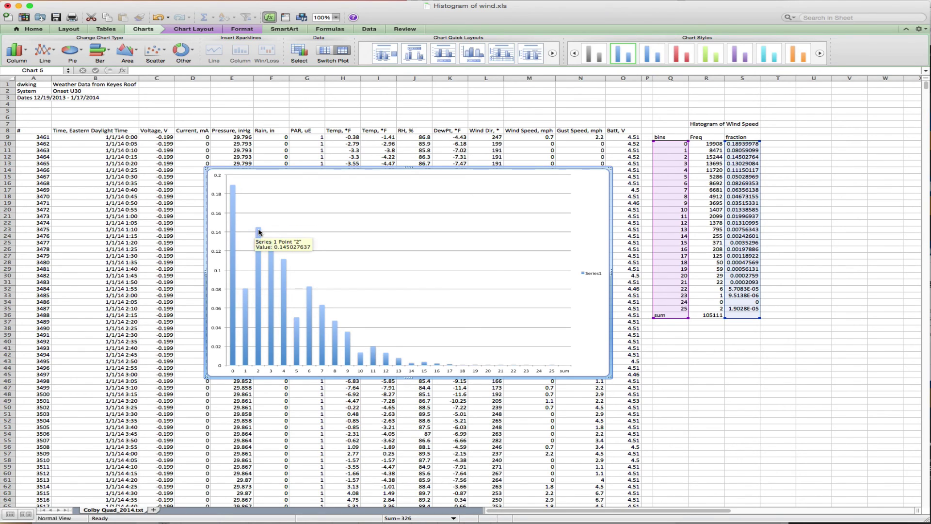